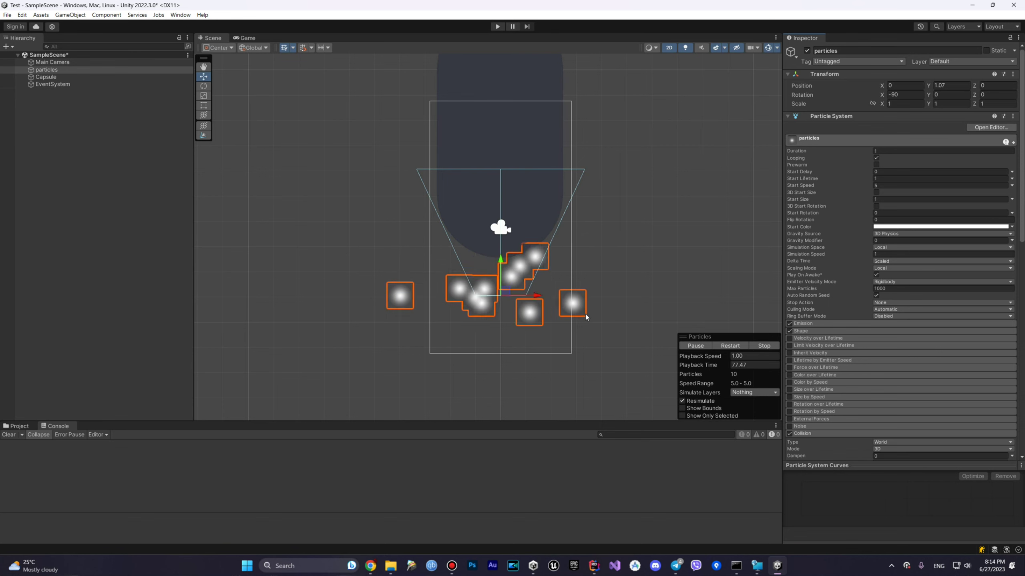
# Step: Zoom and pan the Scene view to frame the particles
pyautogui.scroll(4, 588, 320)
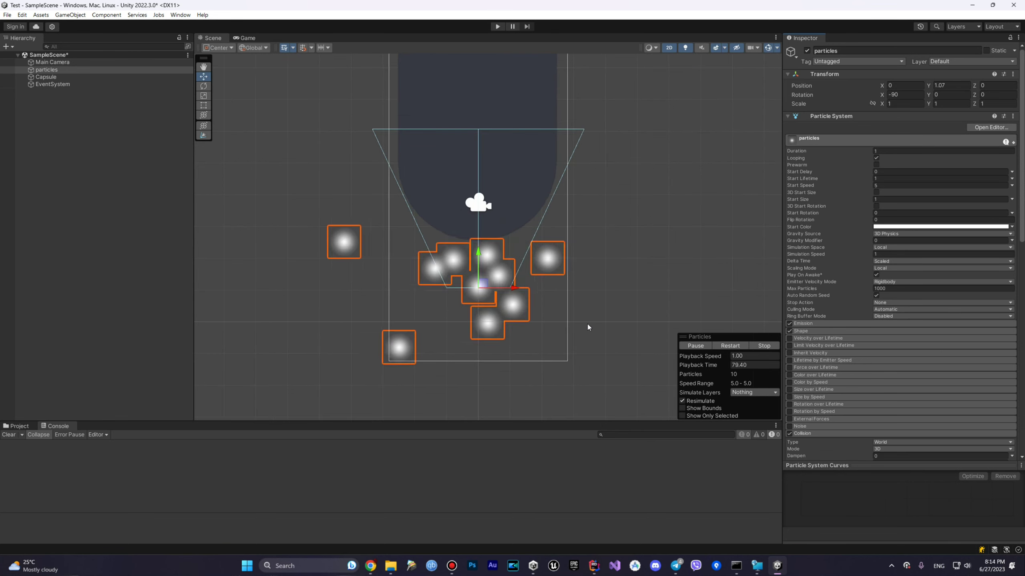
pyautogui.moveTo(595, 290)
pyautogui.mouseDown(button='middle')
pyautogui.moveTo(615, 236)
pyautogui.moveTo(632, 259)
pyautogui.mouseUp(button='middle')
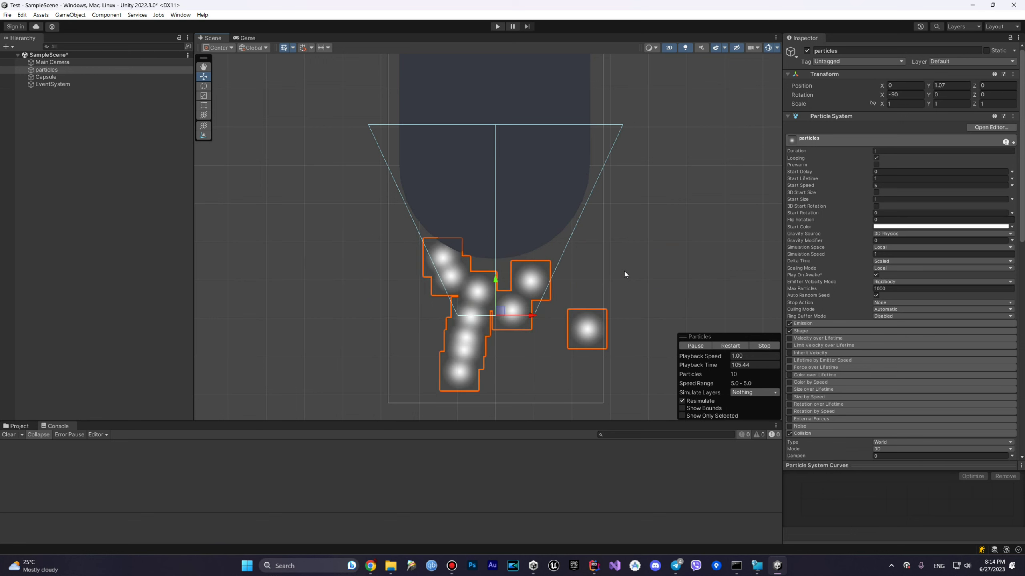
pyautogui.scroll(-2, 613, 246)
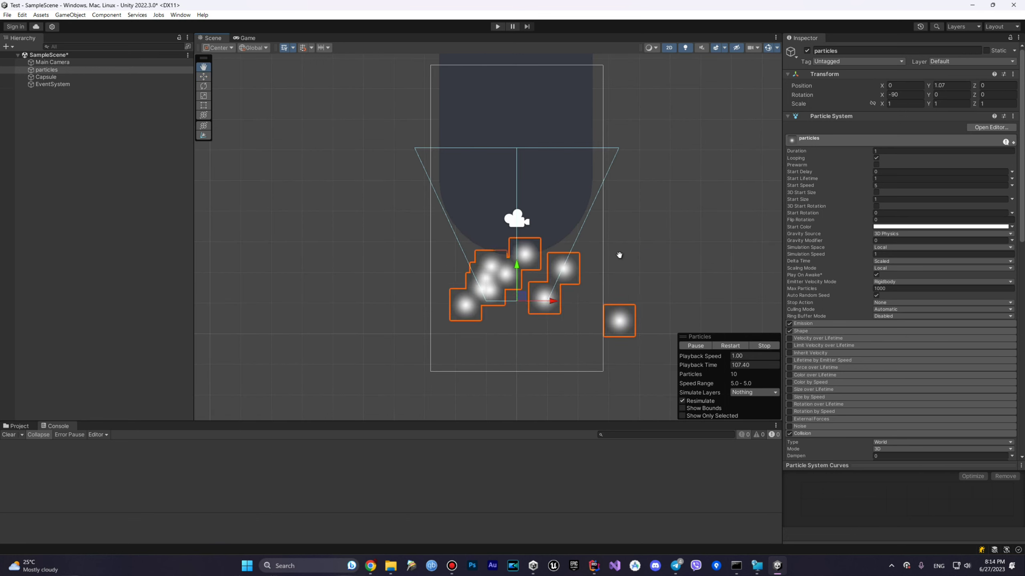
pyautogui.moveTo(619, 255); pyautogui.dragTo(576, 257, button='middle')
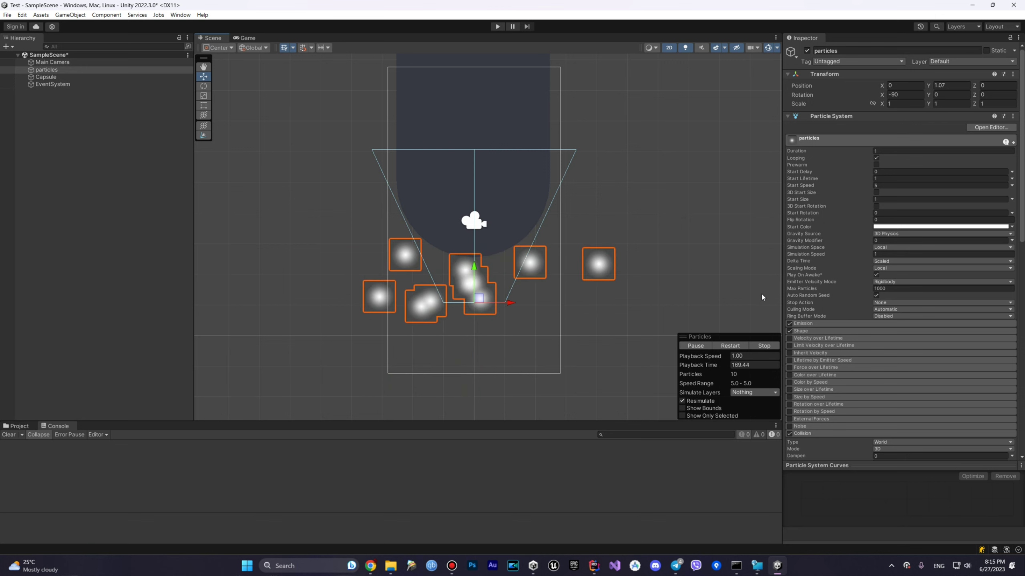
pyautogui.scroll(-5, 870, 279)
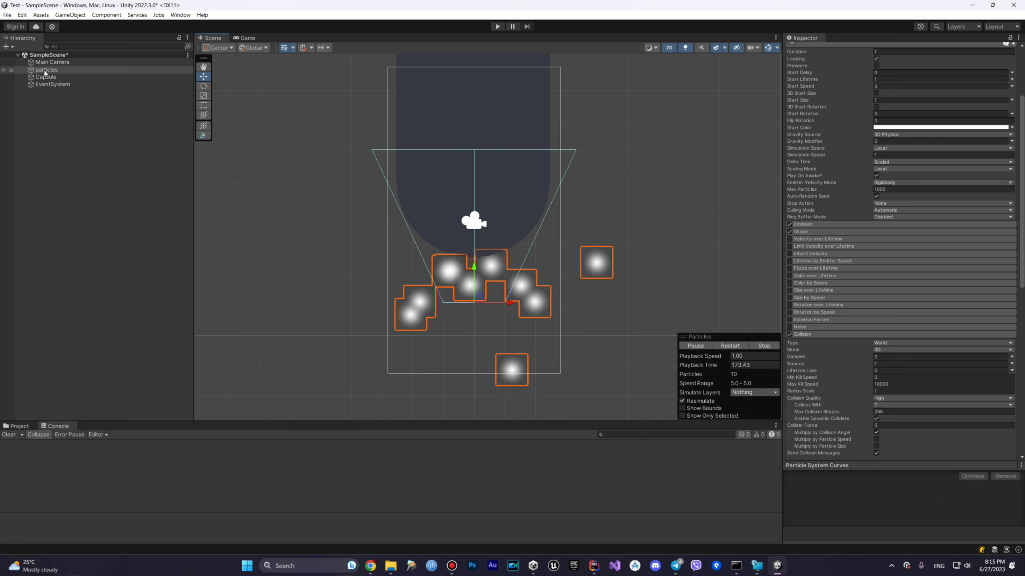
# Step: Look over Main Camera and particles, then select the Capsule to show its layer T settings
pyautogui.rightClick(87, 153)
pyautogui.moveTo(158, 296)
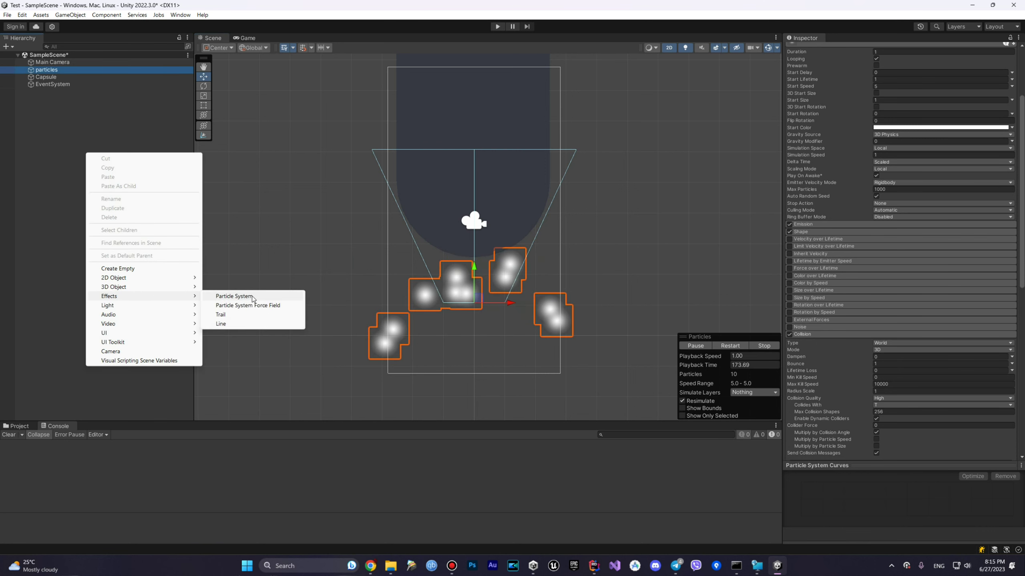
pyautogui.click(818, 338)
pyautogui.click(50, 62)
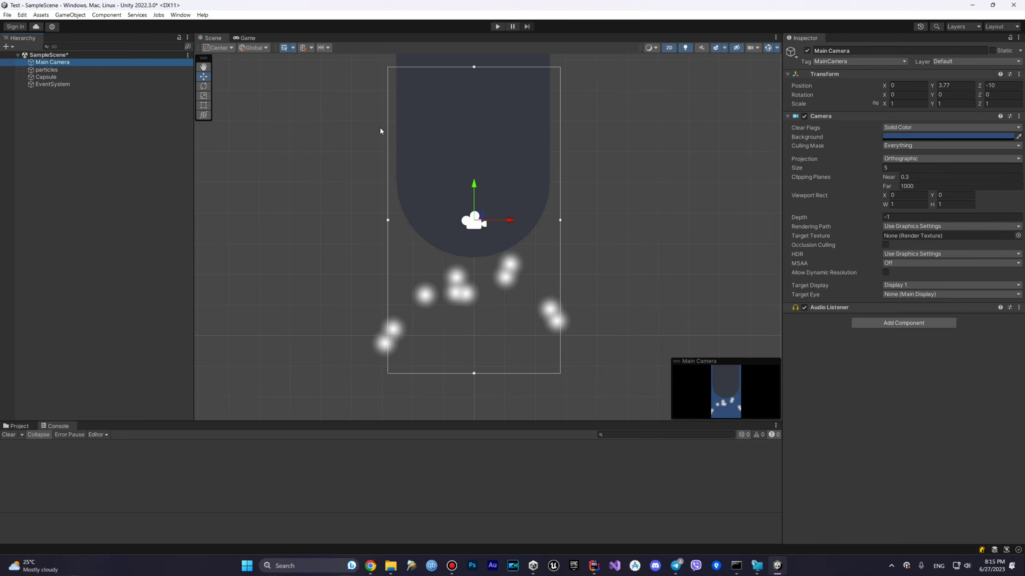
pyautogui.click(46, 69)
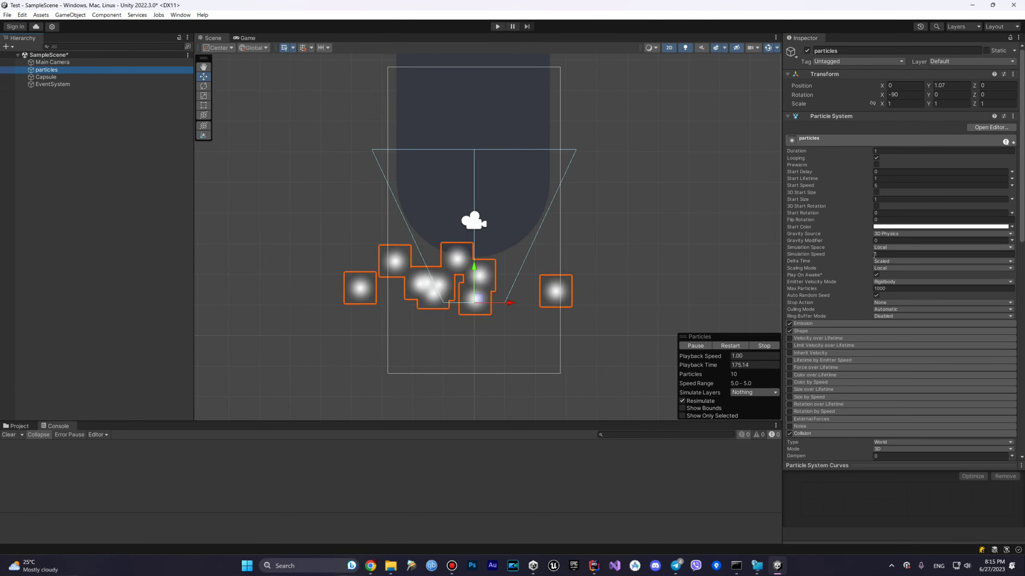
pyautogui.scroll(-3, 854, 272)
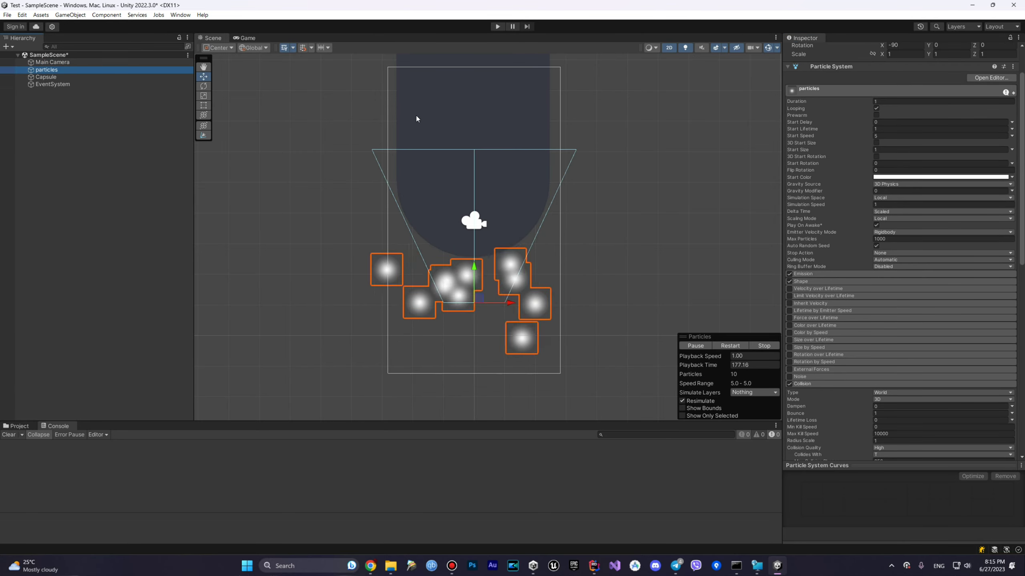
pyautogui.click(522, 138)
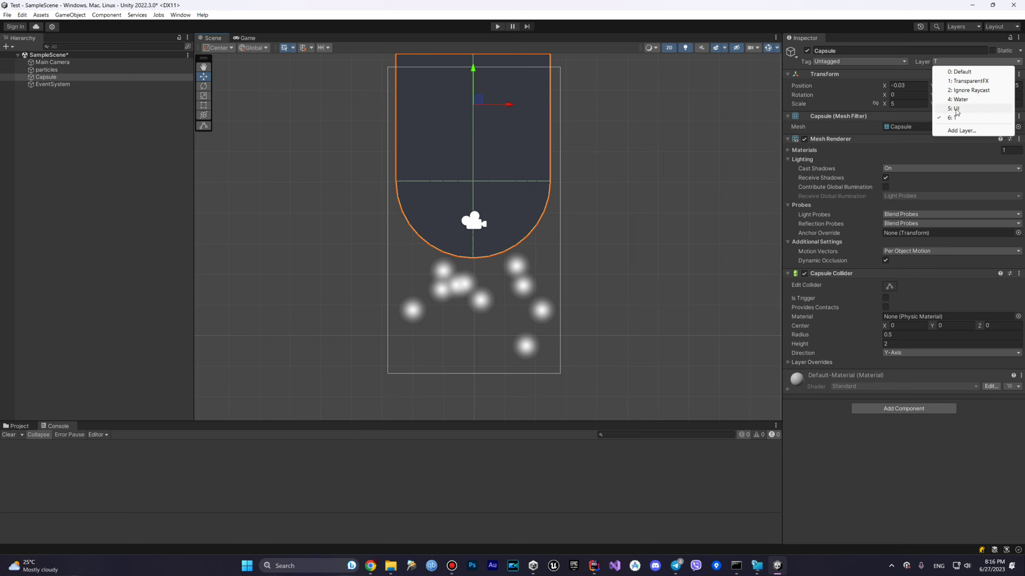
# Step: Leave the Capsule's layer as T and reselect the particles object
pyautogui.click(887, 437)
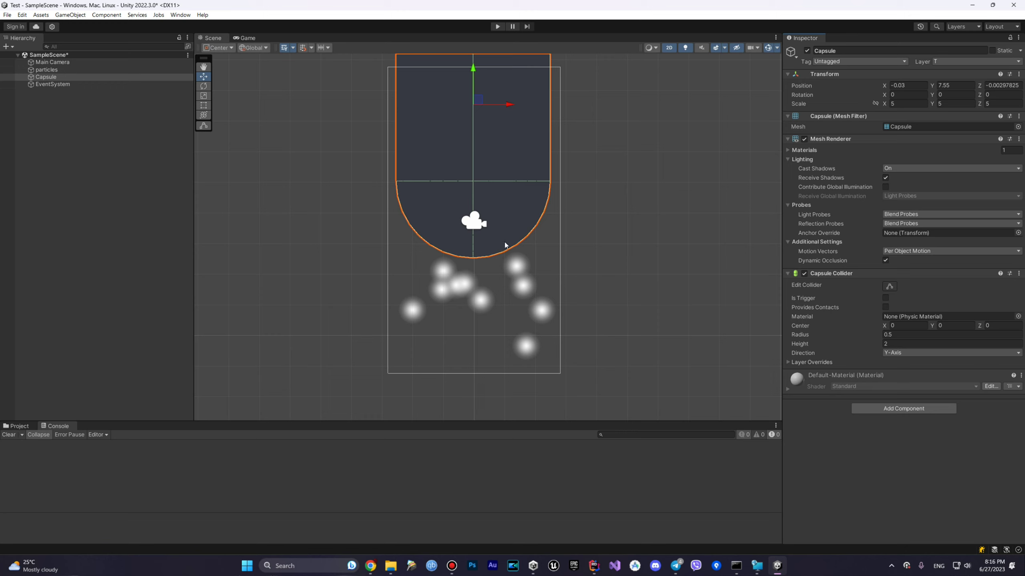
pyautogui.click(46, 70)
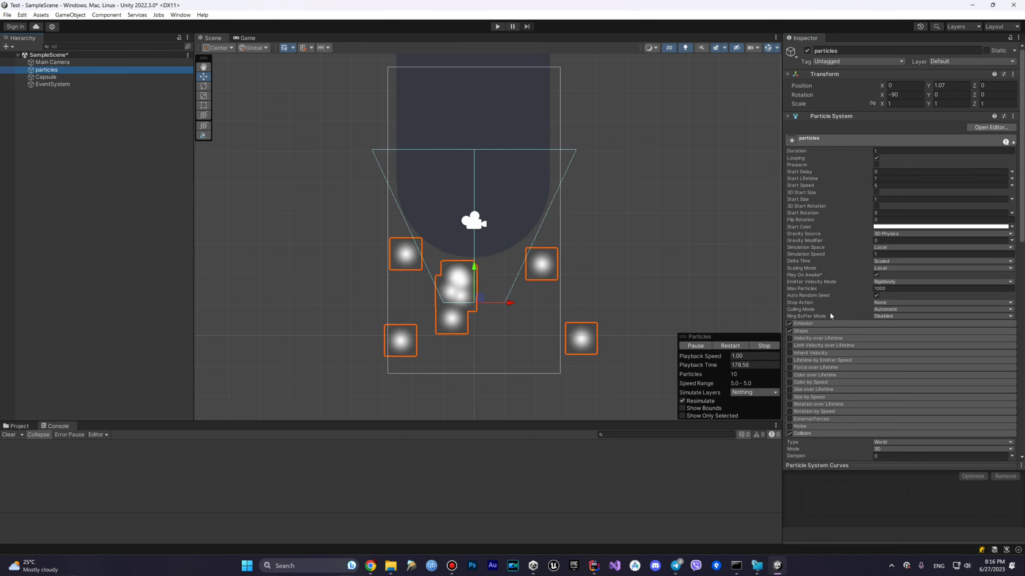
pyautogui.scroll(-10, 831, 312)
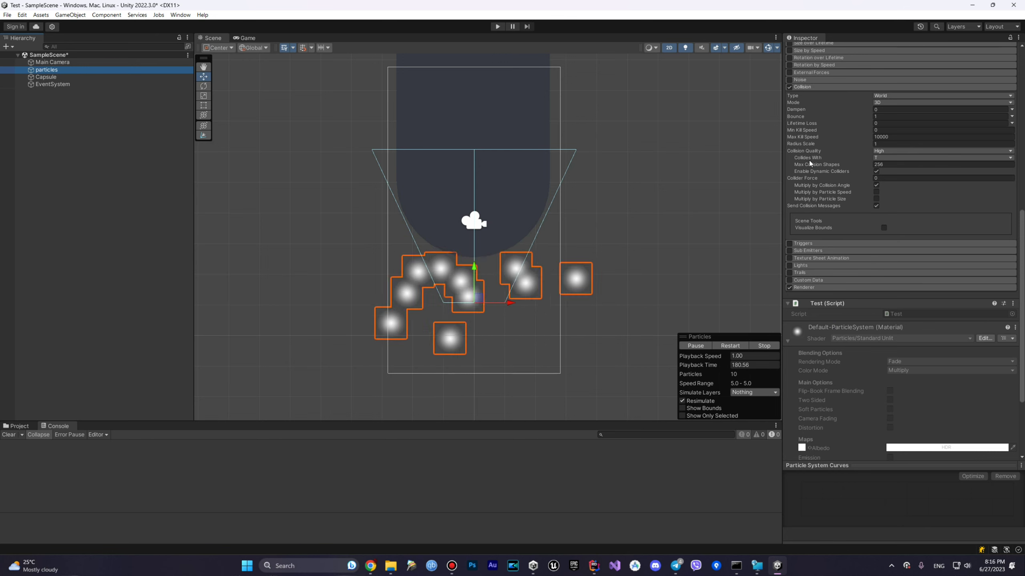
pyautogui.click(887, 157)
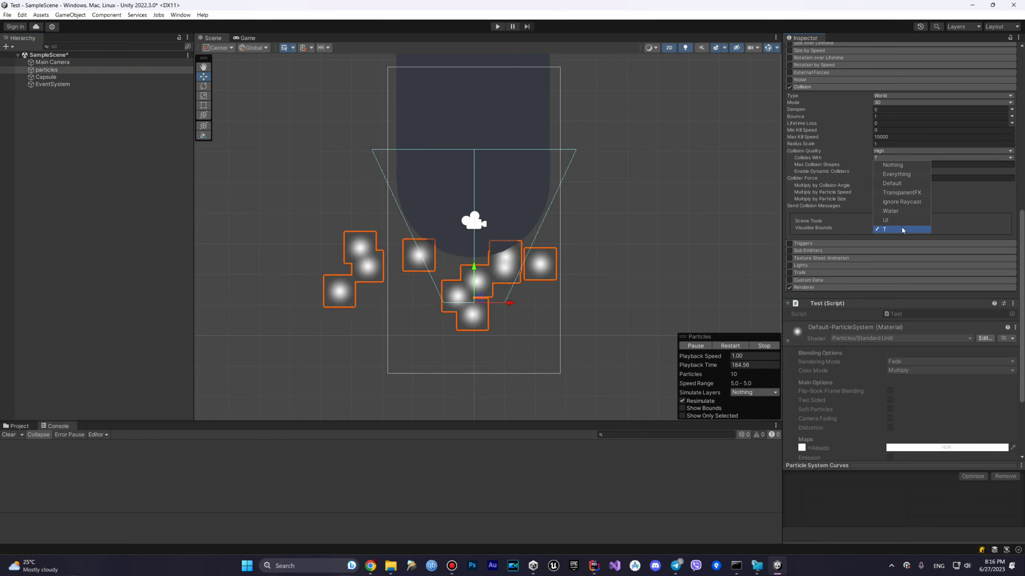
pyautogui.click(985, 190)
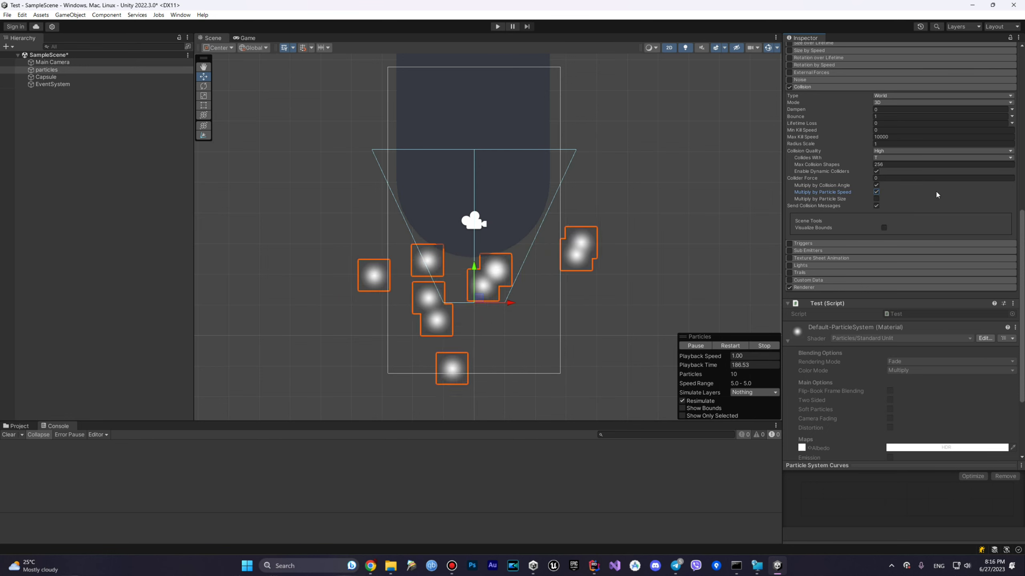
pyautogui.scroll(3, 927, 205)
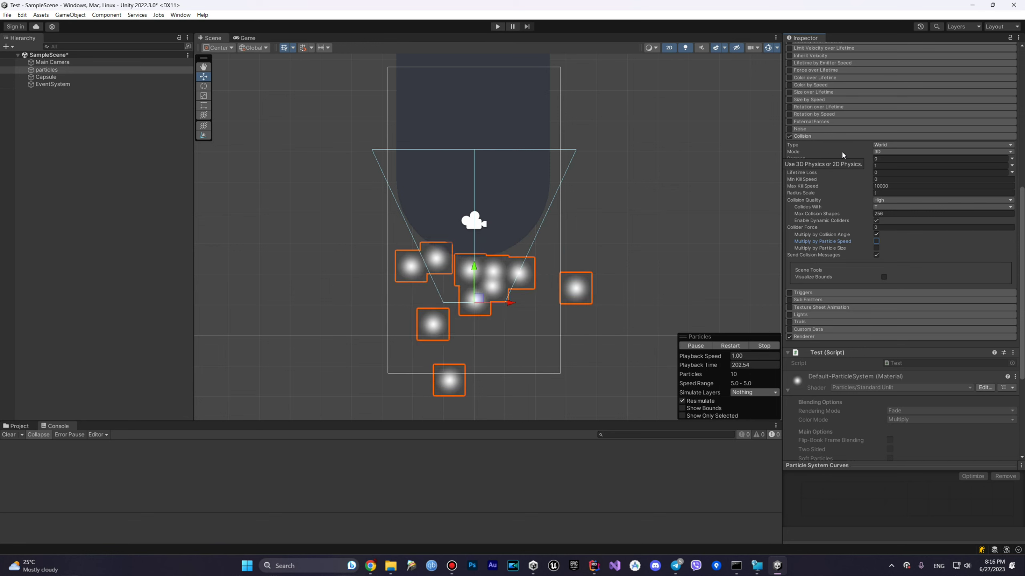
# Step: Switch particle collision to Planes, using the Capsule as the collision plane
pyautogui.click(881, 145)
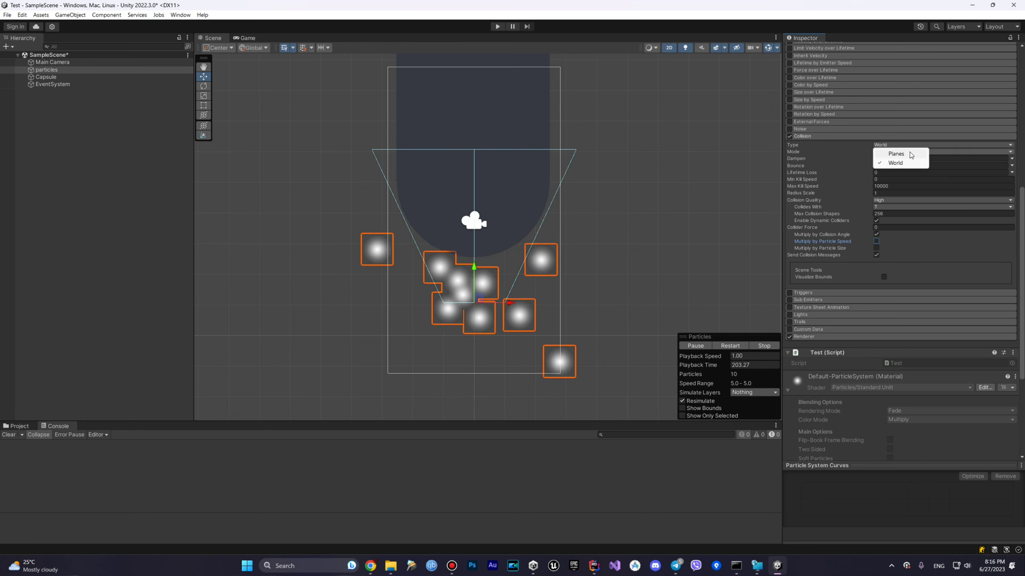
pyautogui.click(909, 153)
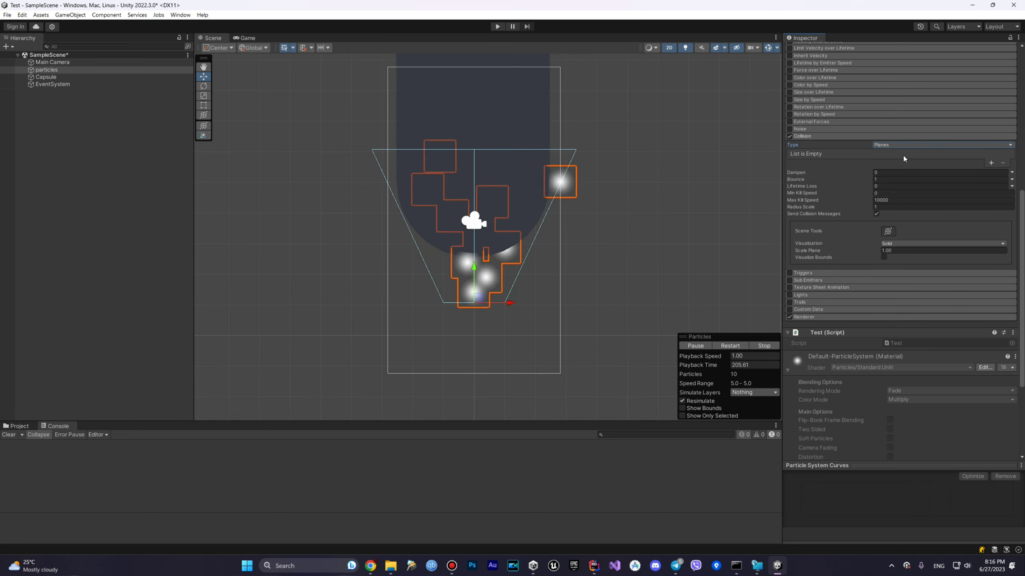
pyautogui.click(991, 162)
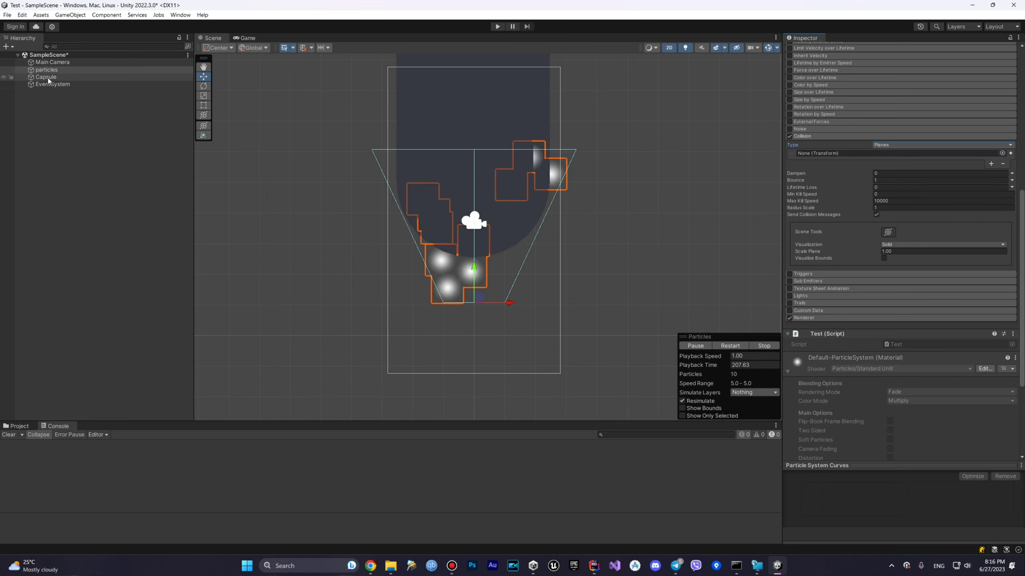
pyautogui.moveTo(48, 81); pyautogui.dragTo(822, 158)
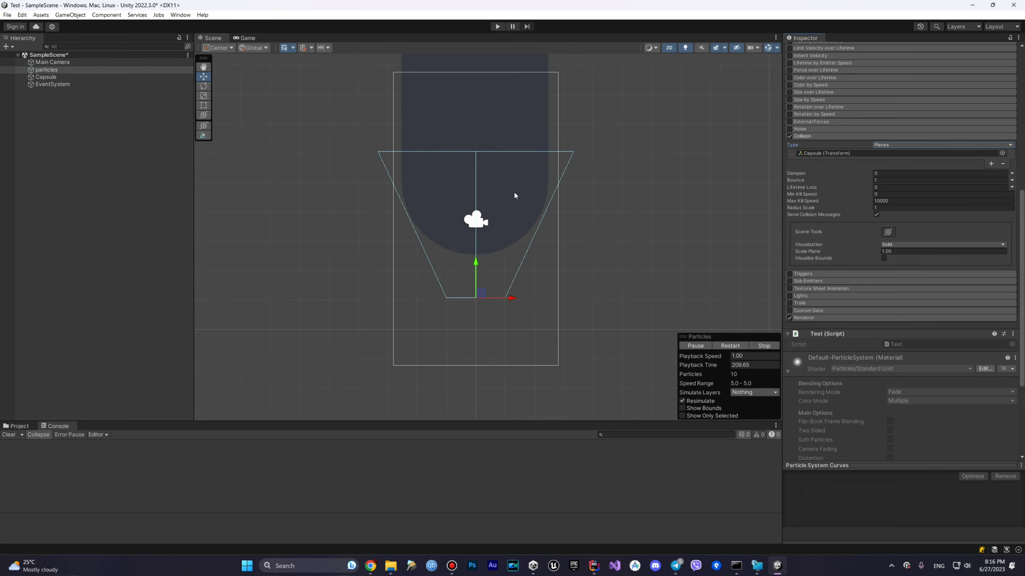
pyautogui.scroll(-5, 514, 190)
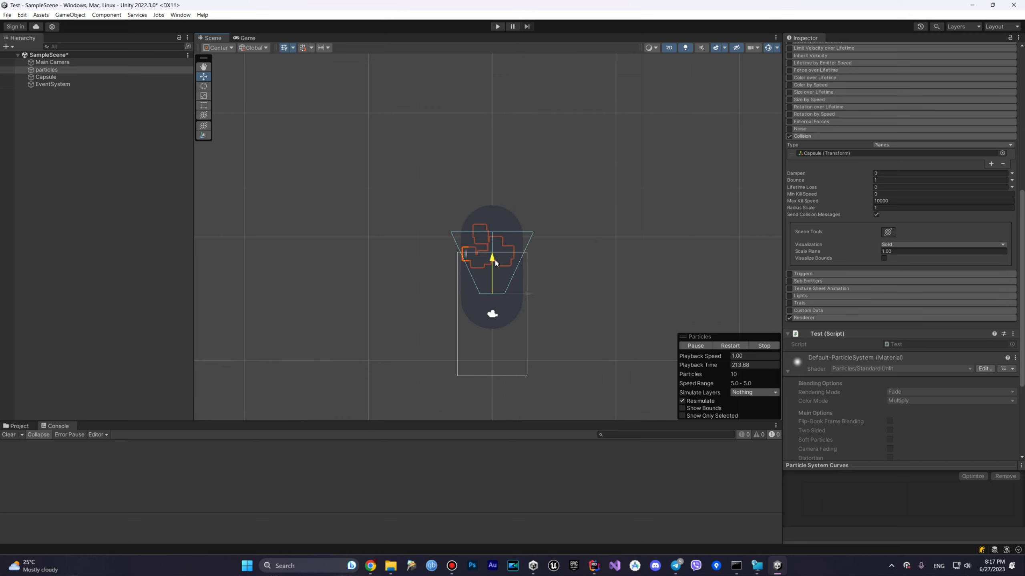
# Step: Move the emitter below the capsule, remove the plane, and set collision Type back to World
pyautogui.moveTo(495, 260); pyautogui.dragTo(508, 342)
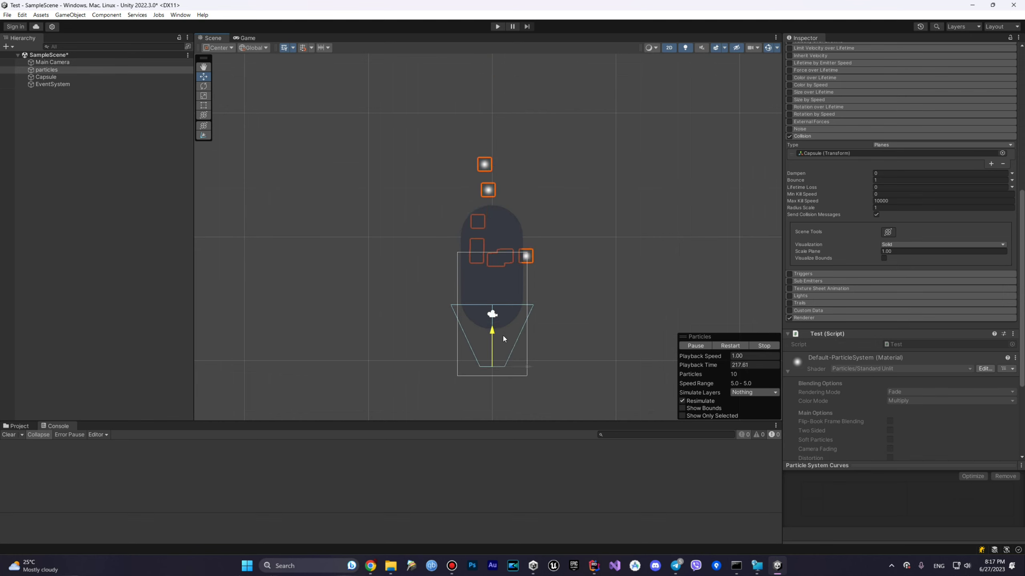
pyautogui.moveTo(503, 339); pyautogui.dragTo(504, 361)
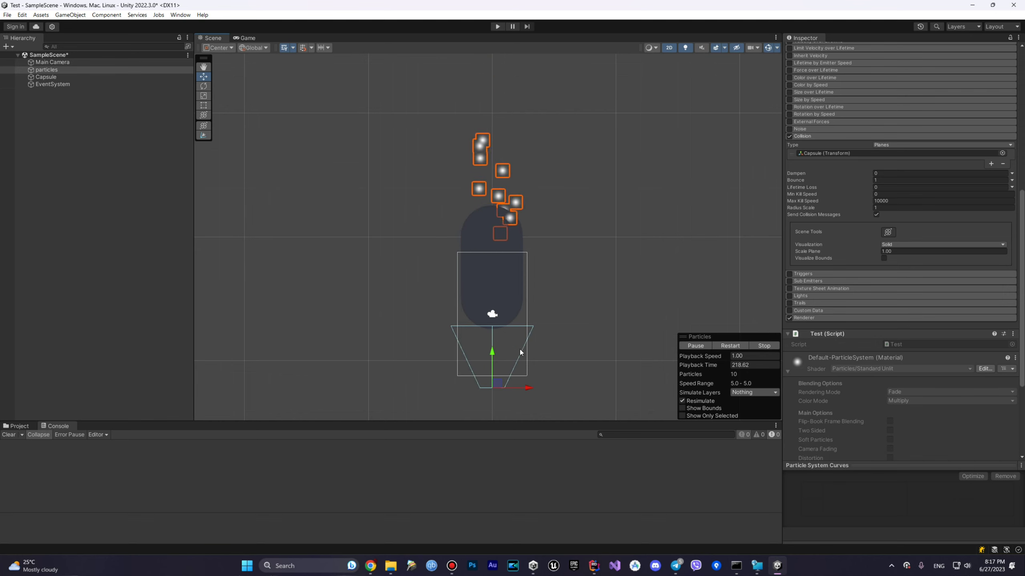
pyautogui.click(1002, 164)
pyautogui.click(923, 144)
pyautogui.click(883, 162)
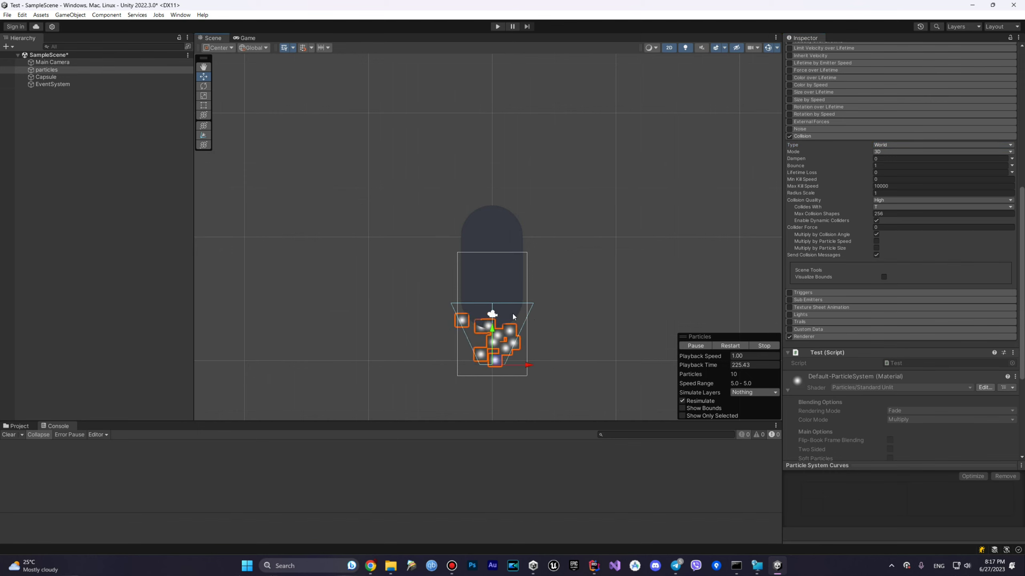
pyautogui.scroll(5, 513, 317)
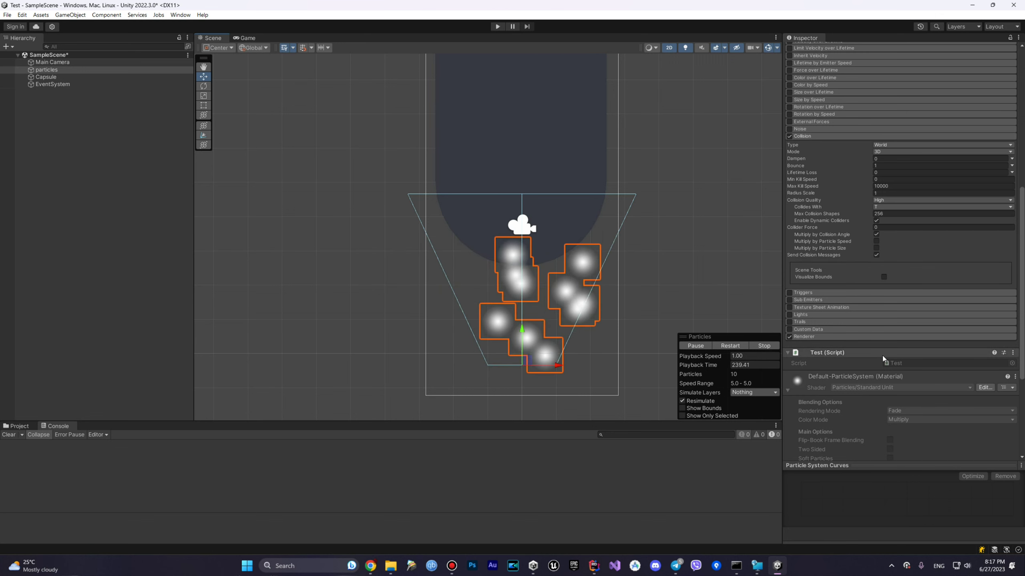
# Step: Review the Test script's OnParticleCollision 'collide' log in Rider, then minimize Rider
pyautogui.doubleClick(909, 364)
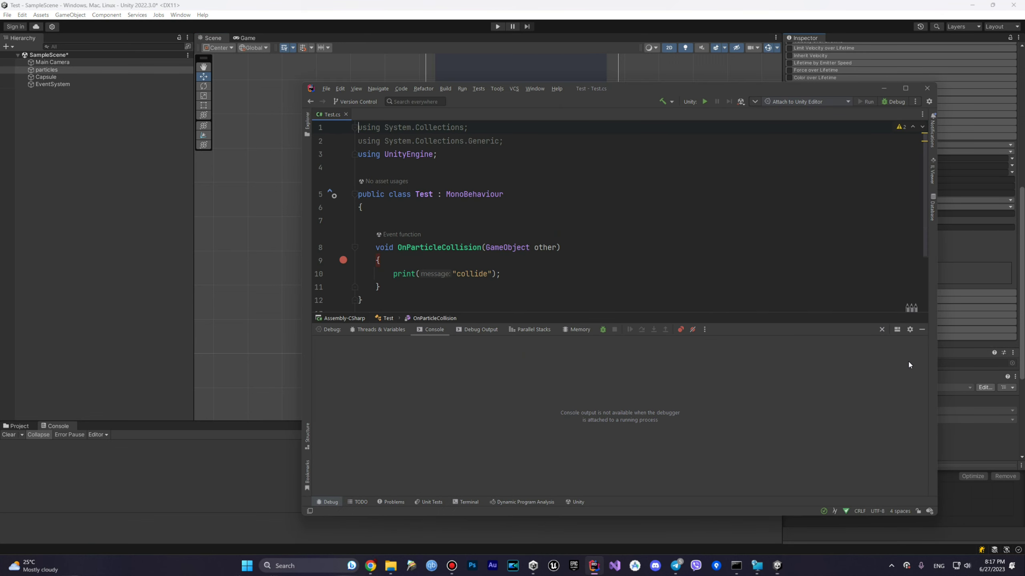
pyautogui.moveTo(706, 94); pyautogui.dragTo(575, 226)
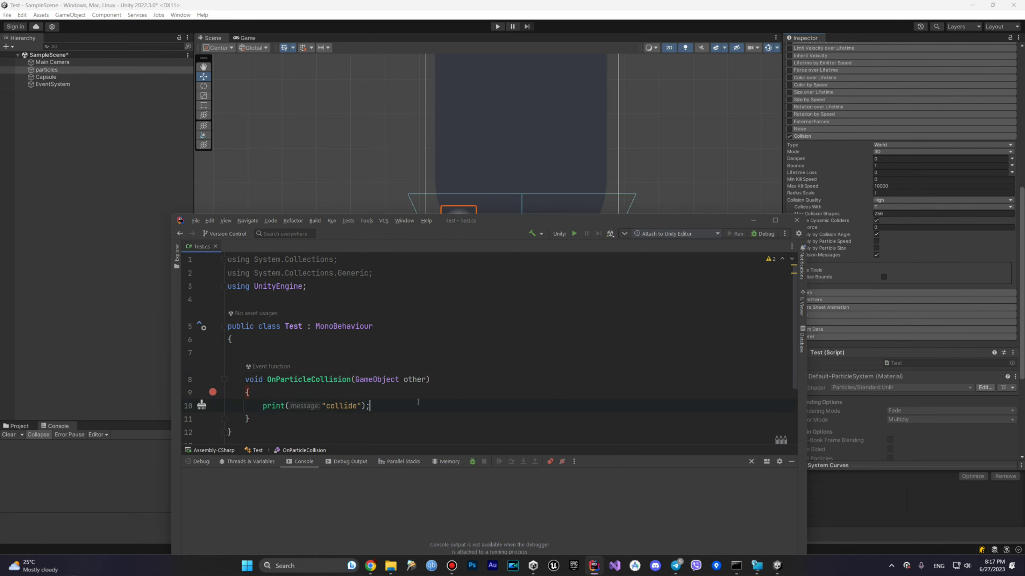
pyautogui.click(753, 223)
# Step: Run Play mode until 'collide' logs 158 times, then stop and select the Capsule
pyautogui.hotkey('ctrl', 'p')
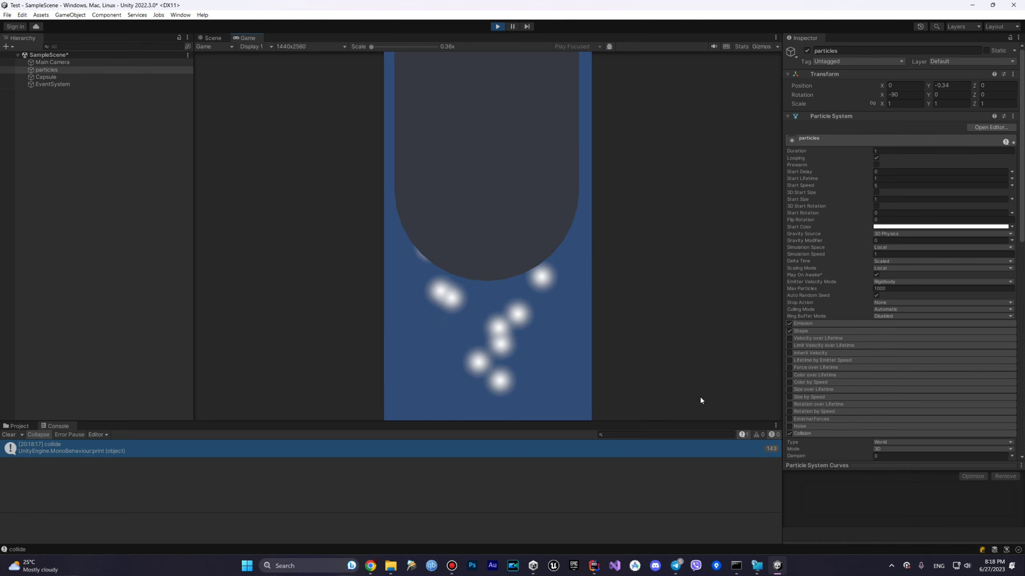
pyautogui.click(497, 26)
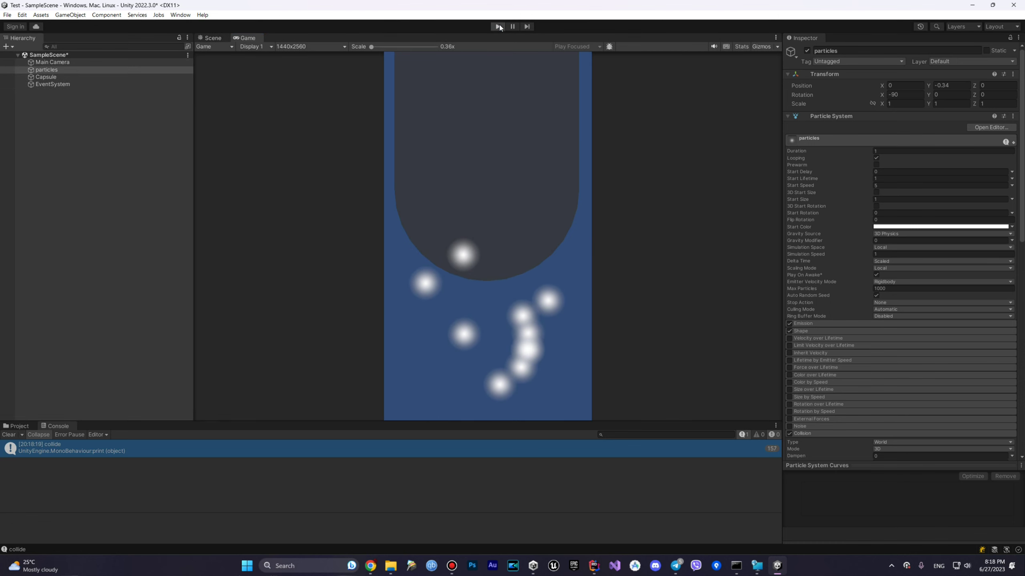
pyautogui.click(519, 129)
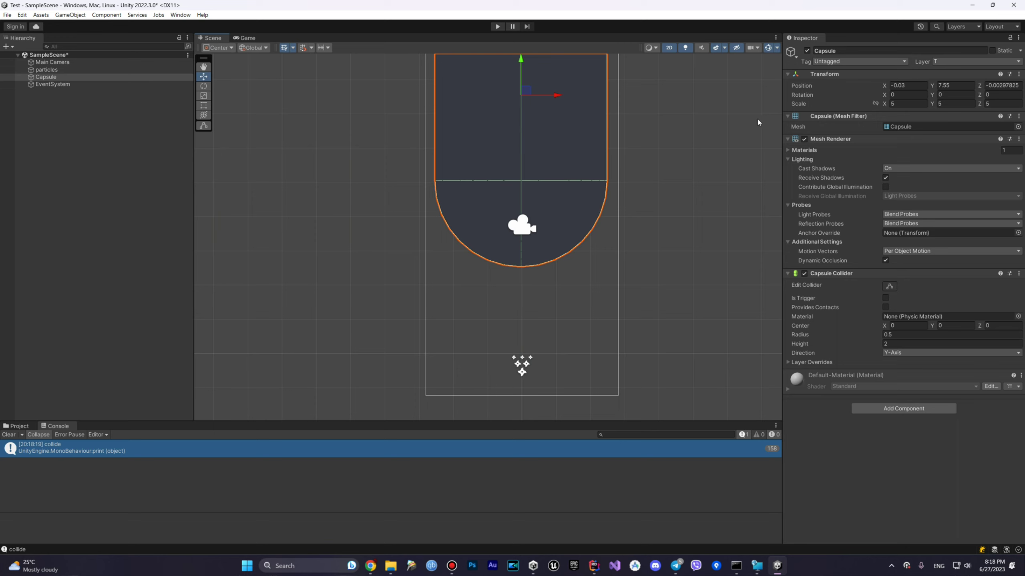
# Step: Deactivate the Capsule and create a 2D Circle sprite
pyautogui.click(806, 51)
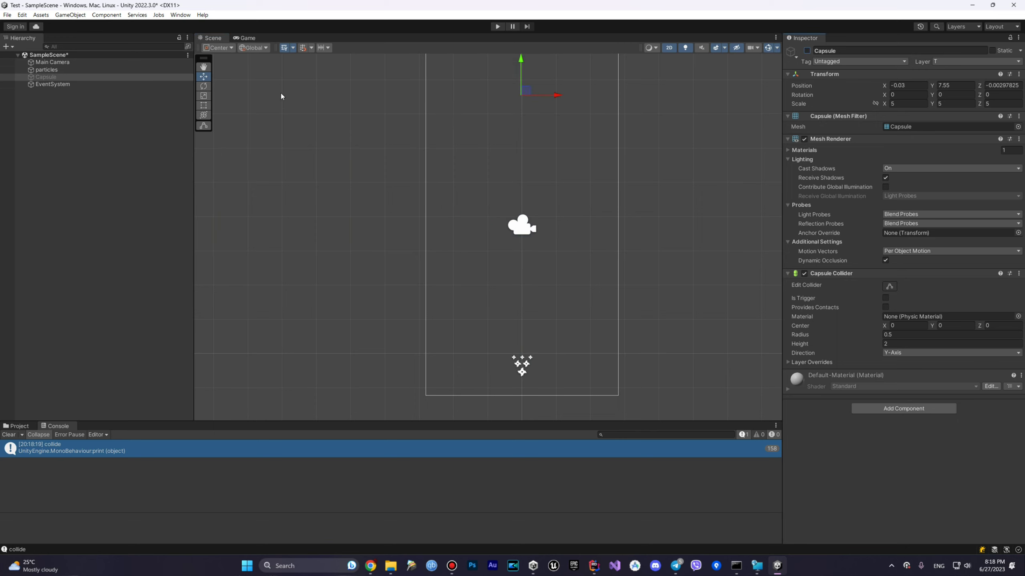
pyautogui.rightClick(59, 118)
pyautogui.moveTo(197, 243)
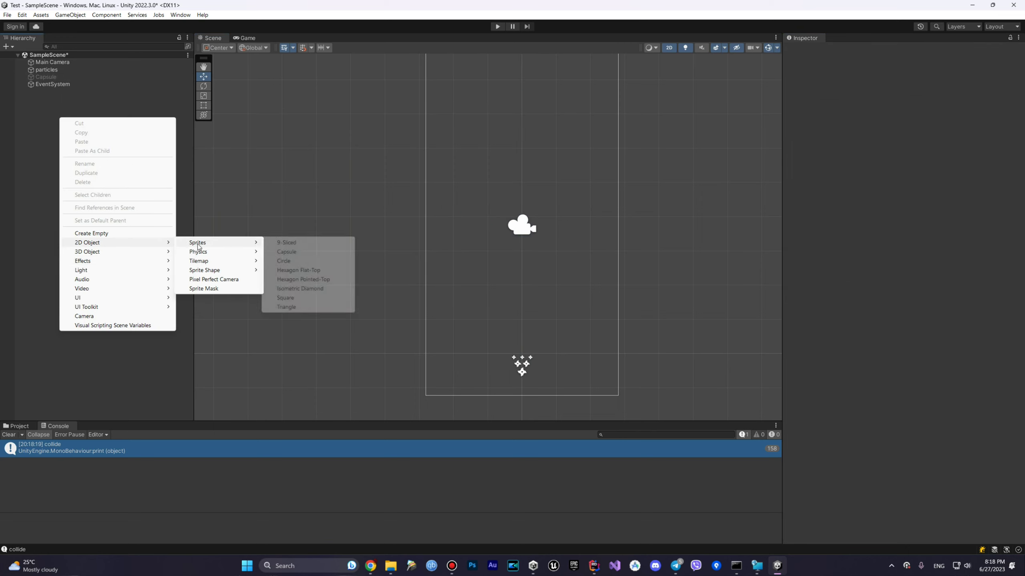
pyautogui.click(302, 261)
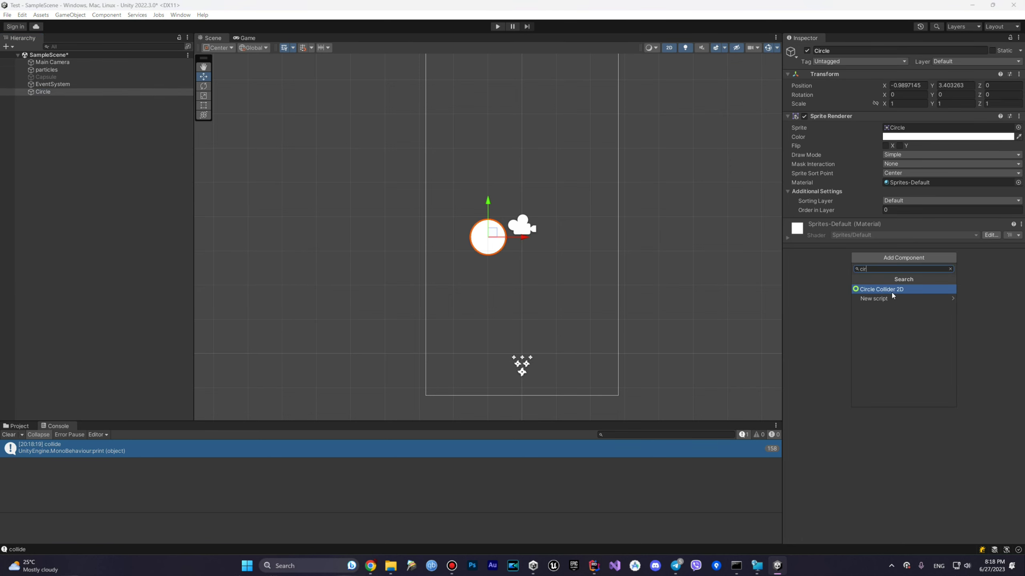
# Step: Give the Circle a Circle Collider 2D and briefly test it in Play mode
pyautogui.click(891, 293)
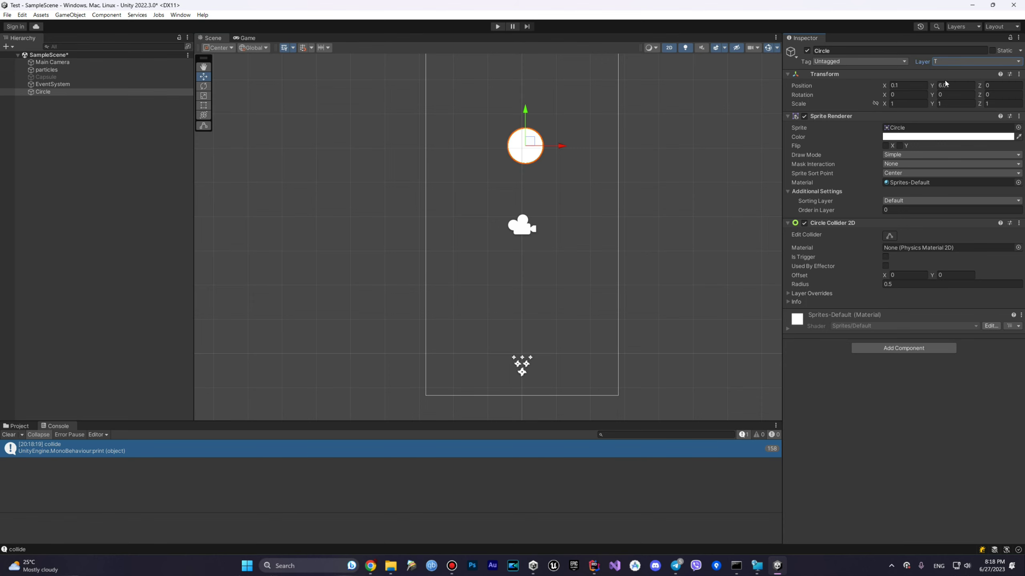
pyautogui.click(498, 27)
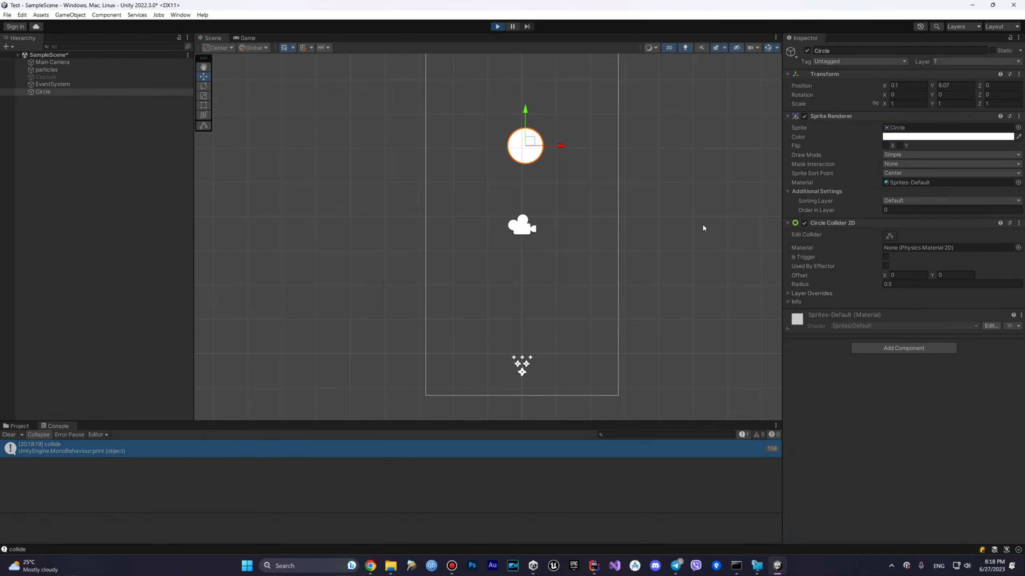
pyautogui.click(497, 26)
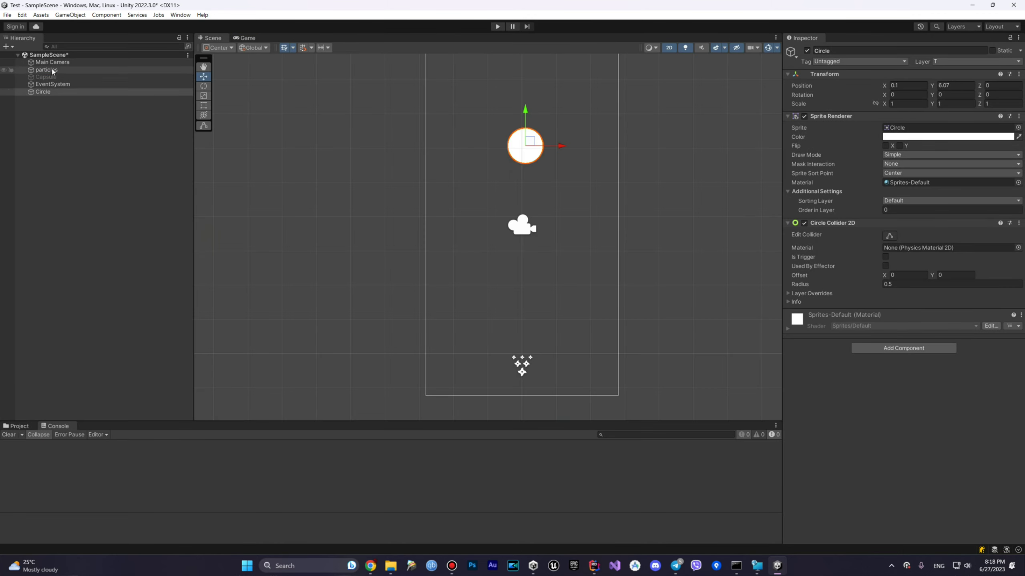
# Step: Set the particles' Collision Mode to 2D
pyautogui.click(46, 70)
pyautogui.scroll(-7, 865, 323)
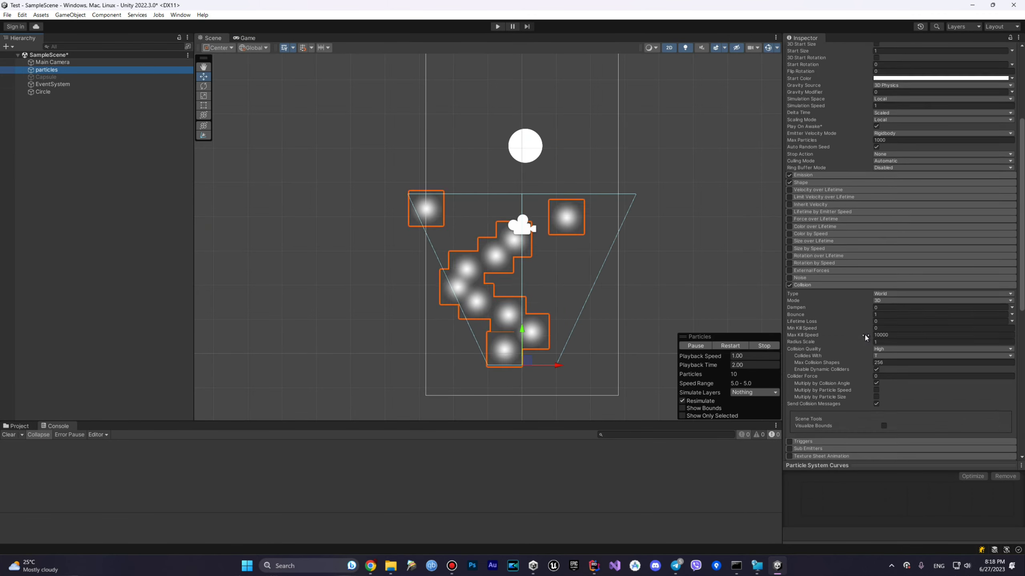
pyautogui.click(891, 177)
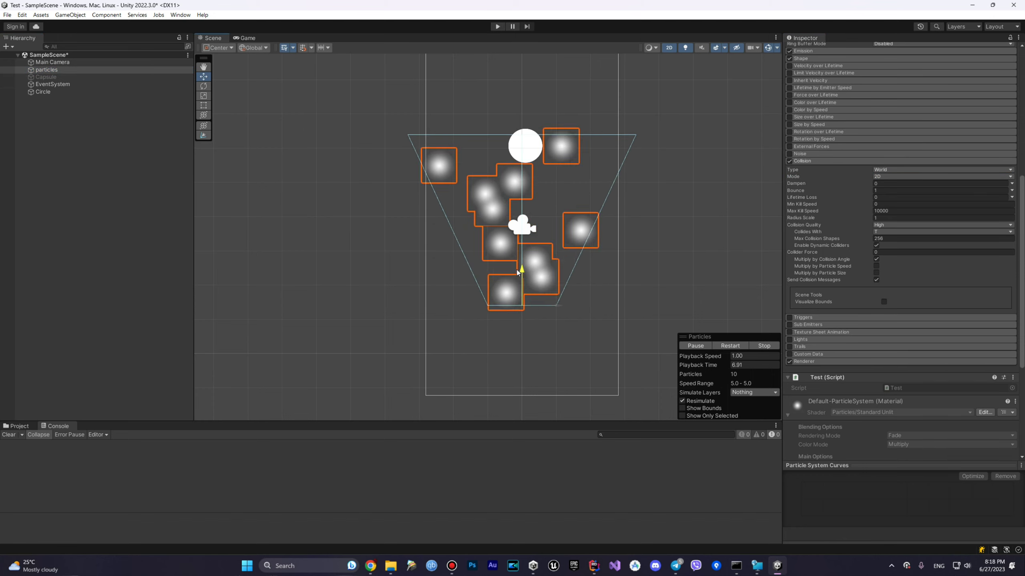
# Step: Play the scene and scroll the console as 'collide' logs from hitting the Circle appear
pyautogui.click(497, 27)
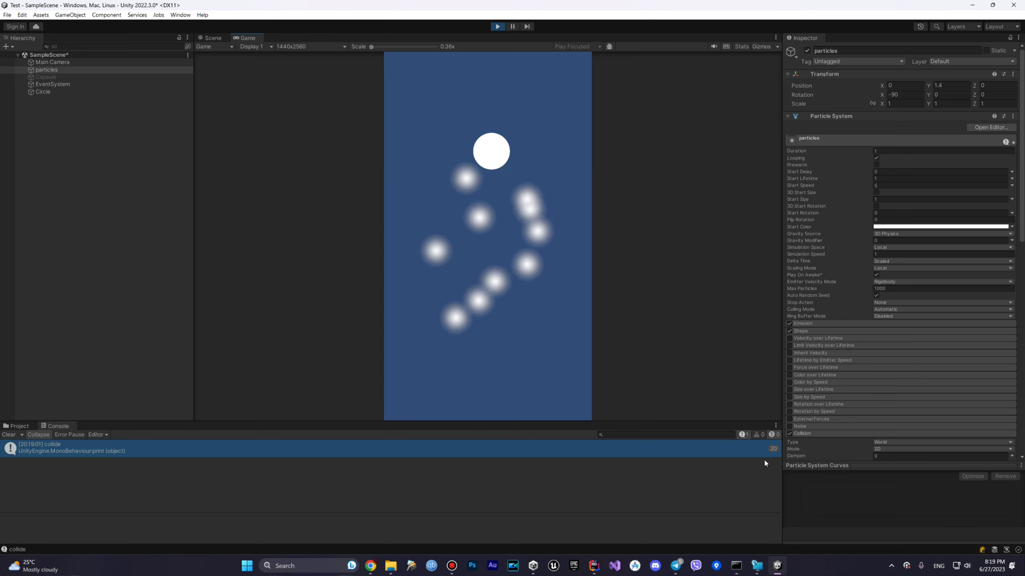
pyautogui.scroll(-3, 895, 327)
pyautogui.scroll(-3, 894, 327)
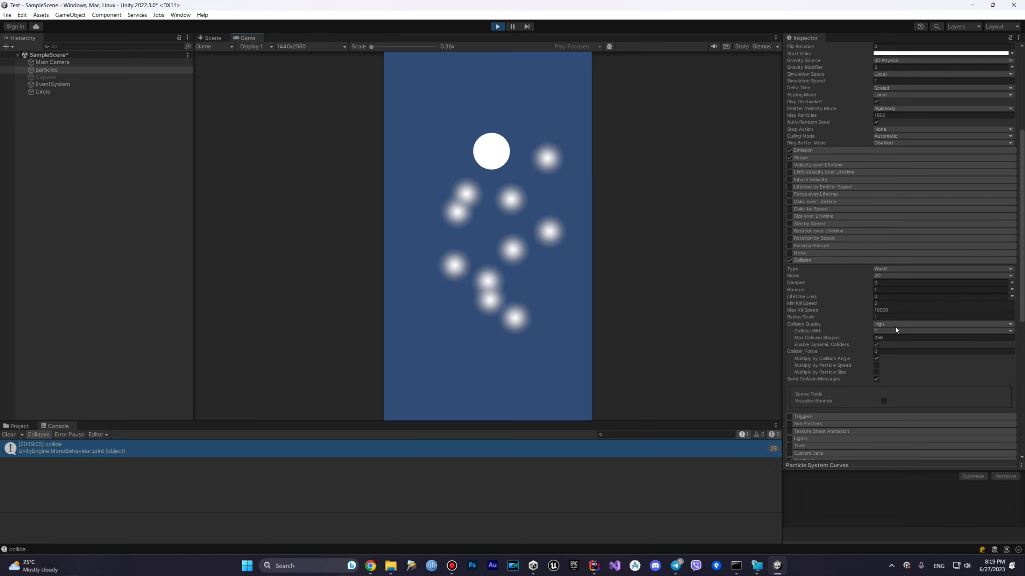
pyautogui.scroll(-3, 895, 327)
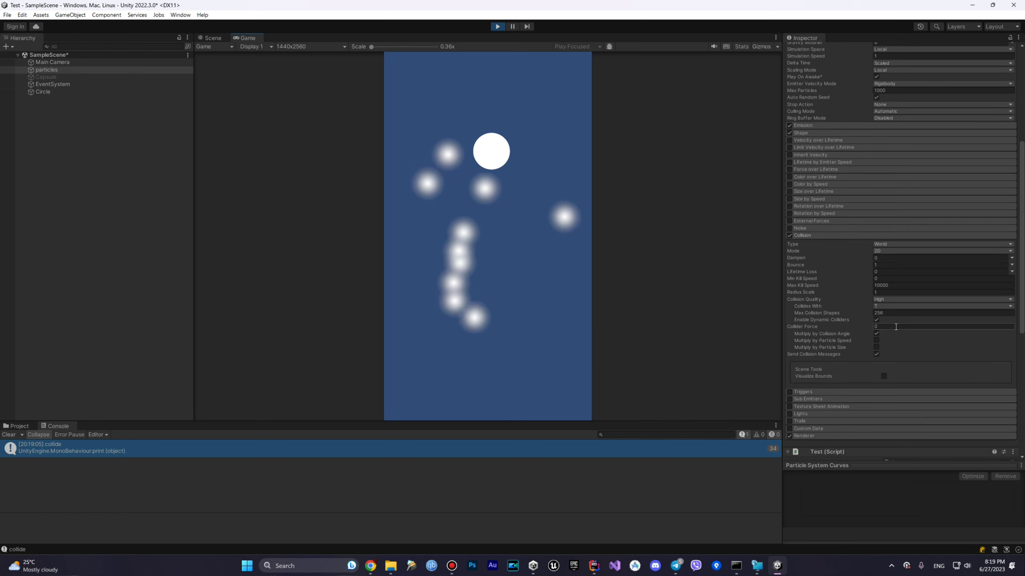